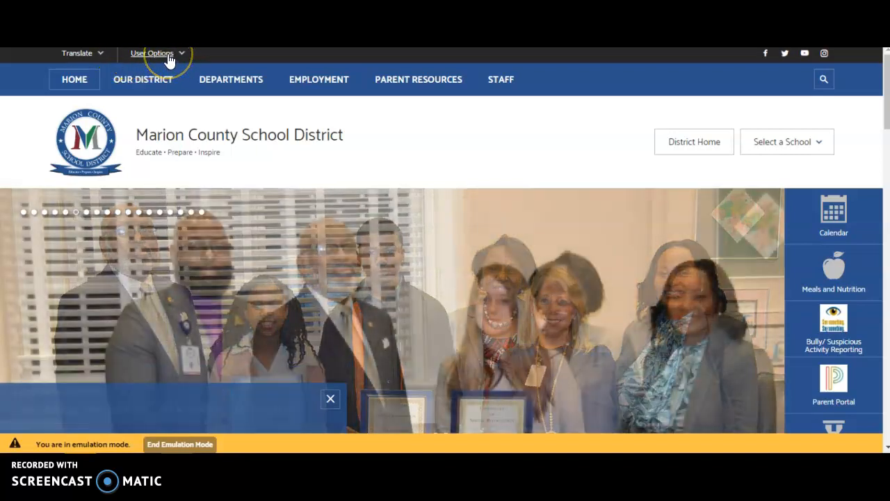
{"action": "left_click", "coordinate": [169, 59]}
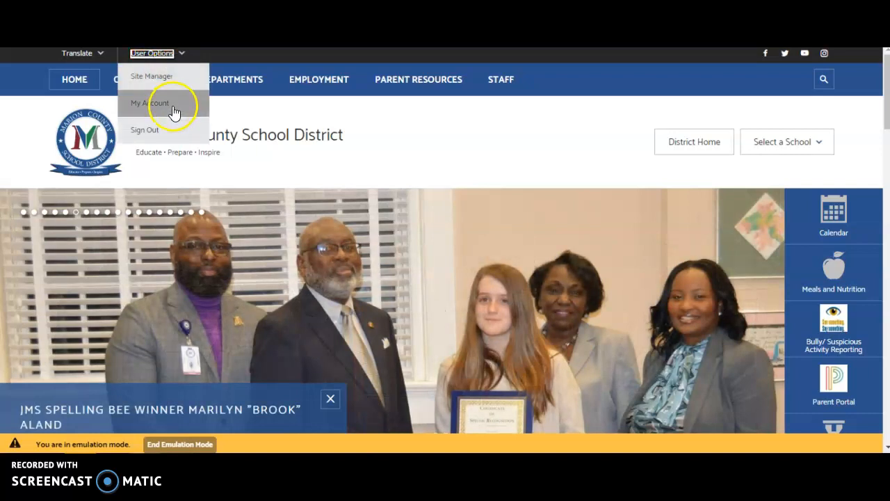
{"action": "left_click", "coordinate": [183, 139]}
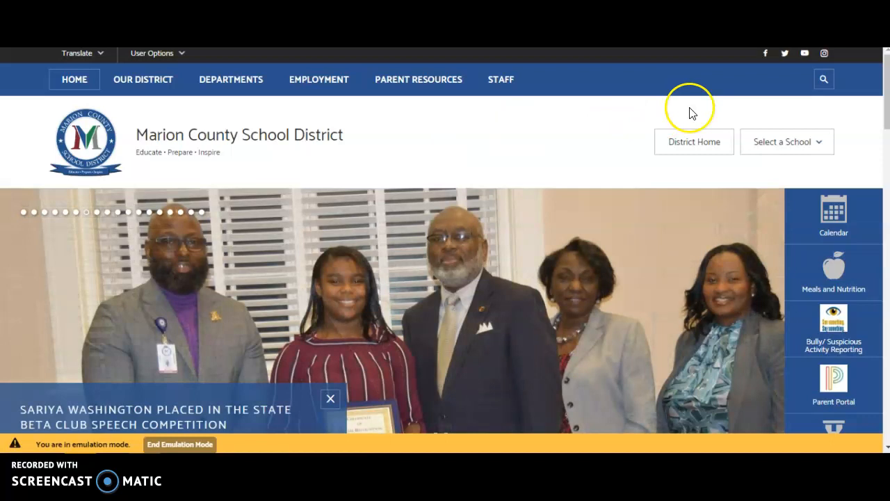
Open the North Mullins Primary School site from the district's list of schools
{"action": "left_click", "coordinate": [771, 146]}
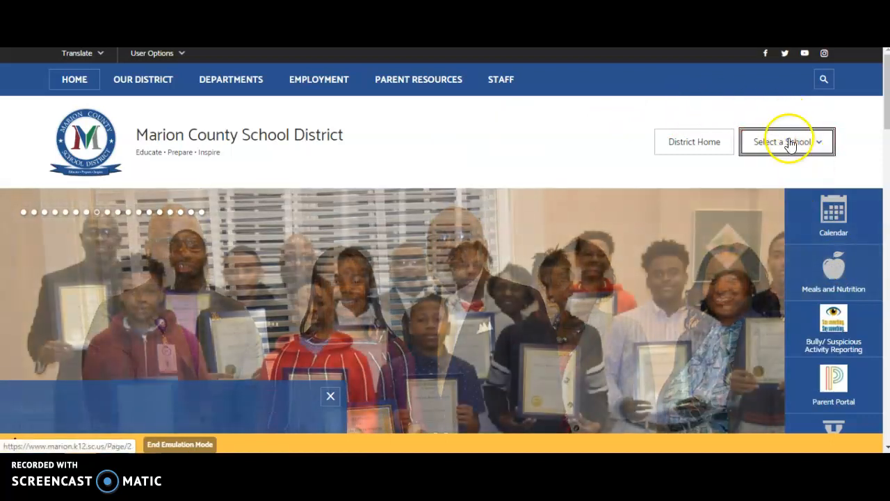
{"action": "left_click", "coordinate": [794, 142]}
{"action": "left_click_drag", "start_coordinate": [829, 211], "coordinate": [833, 286]}
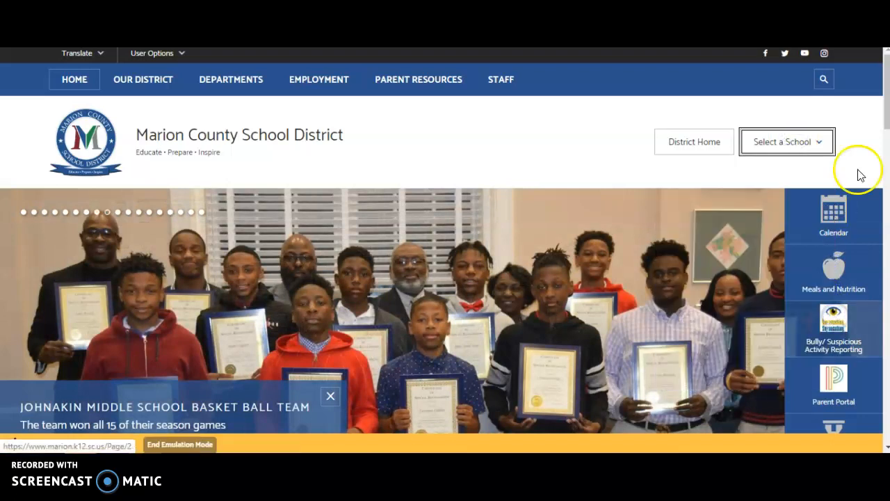
{"action": "left_click", "coordinate": [824, 143]}
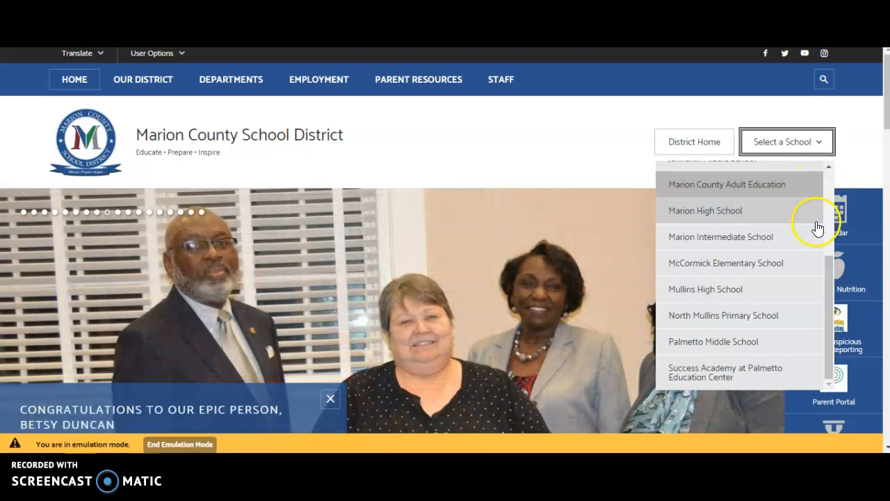
{"action": "left_click", "coordinate": [787, 318]}
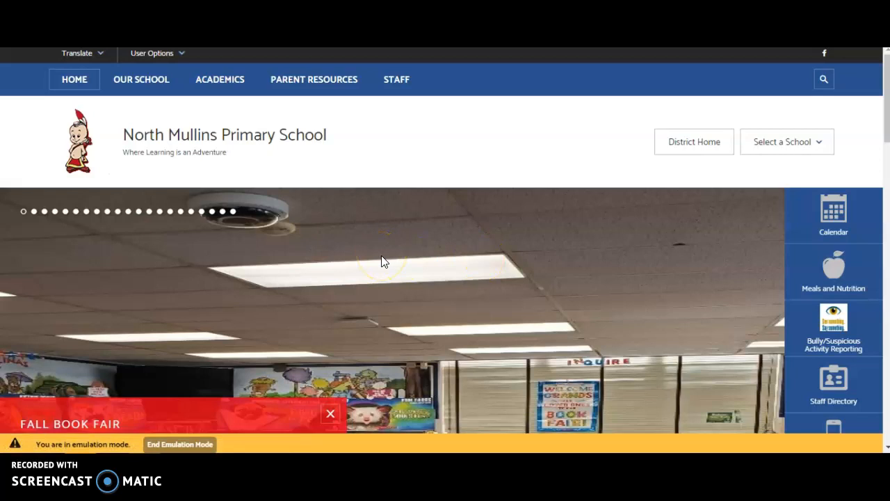
Open the school's Grade Levels page under Academics
{"action": "mouse_move", "coordinate": [211, 87]}
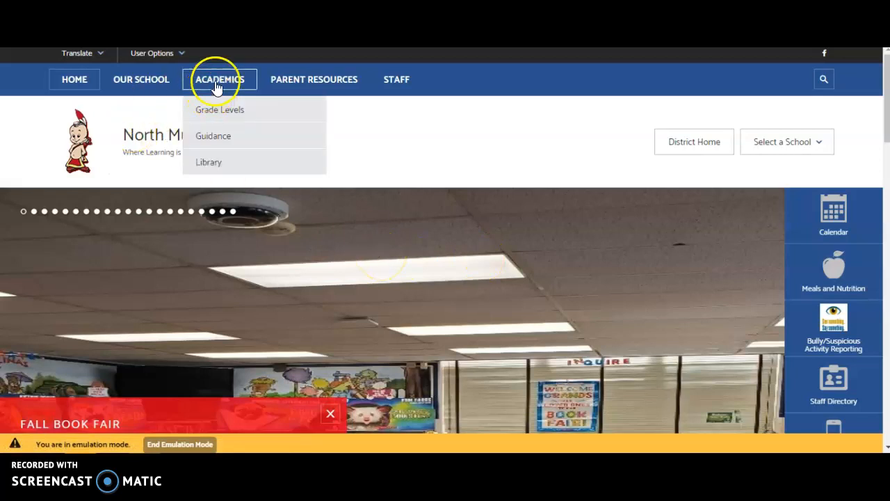
{"action": "left_click", "coordinate": [220, 83]}
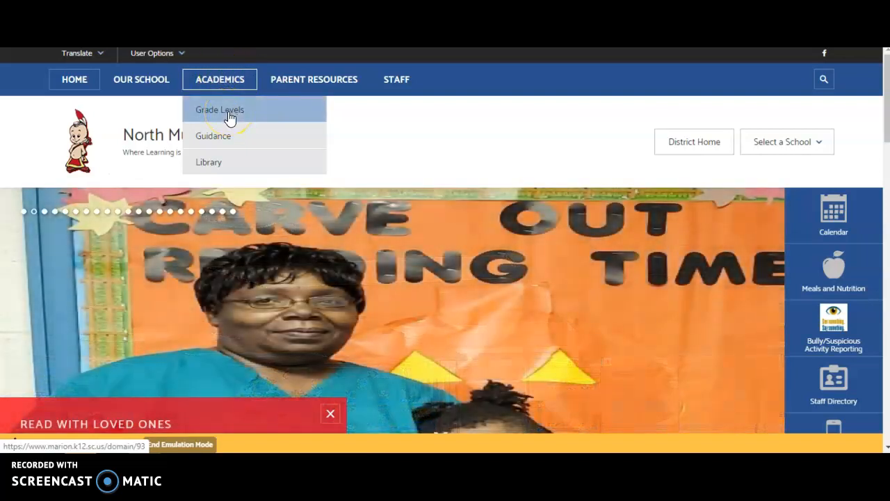
{"action": "left_click", "coordinate": [230, 117]}
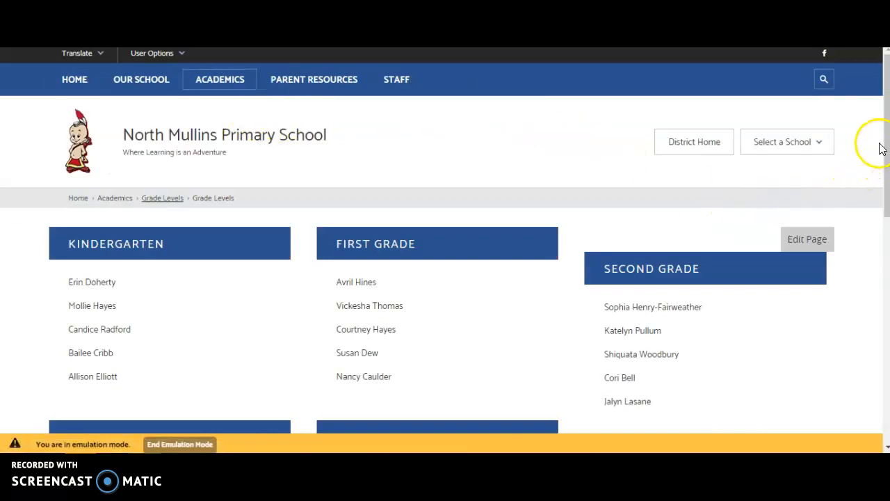
Go to the second staff member's website under Special Services and open its About the Teacher page for editing
{"action": "scroll", "coordinate": [883, 149], "scroll_direction": "down", "scroll_amount": 2}
{"action": "scroll", "coordinate": [883, 173], "scroll_direction": "down", "scroll_amount": 2}
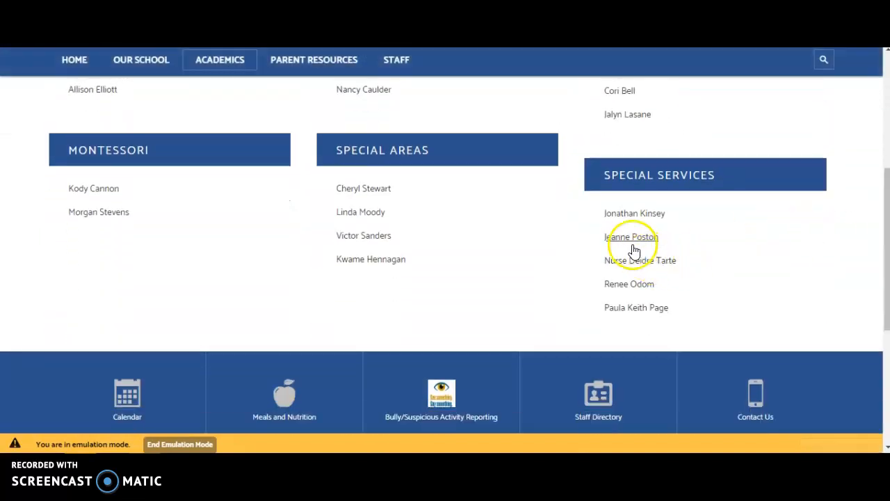
{"action": "left_click", "coordinate": [623, 240]}
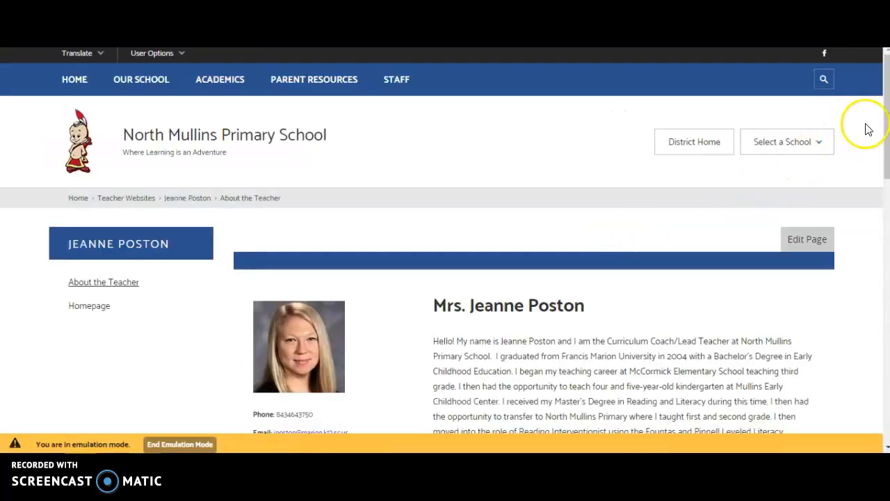
{"action": "left_click_drag", "start_coordinate": [886, 124], "coordinate": [887, 171]}
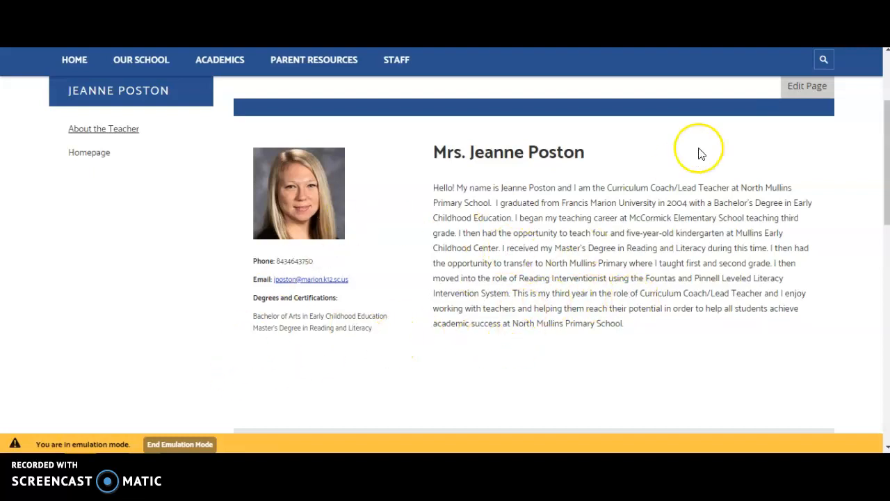
{"action": "left_click", "coordinate": [810, 89]}
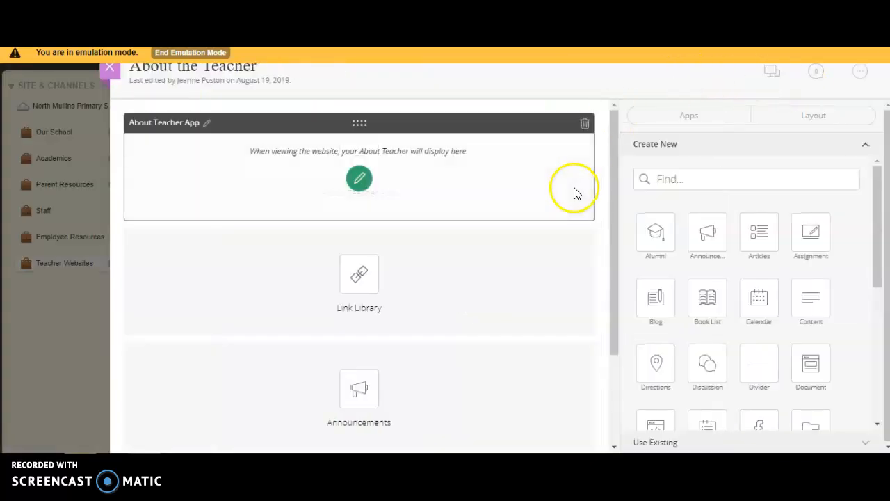
Return to the section workspace and reopen the About the Teacher page for editing
{"action": "left_click_drag", "start_coordinate": [616, 176], "coordinate": [596, 115]}
{"action": "left_click", "coordinate": [106, 75]}
{"action": "left_click", "coordinate": [270, 248]}
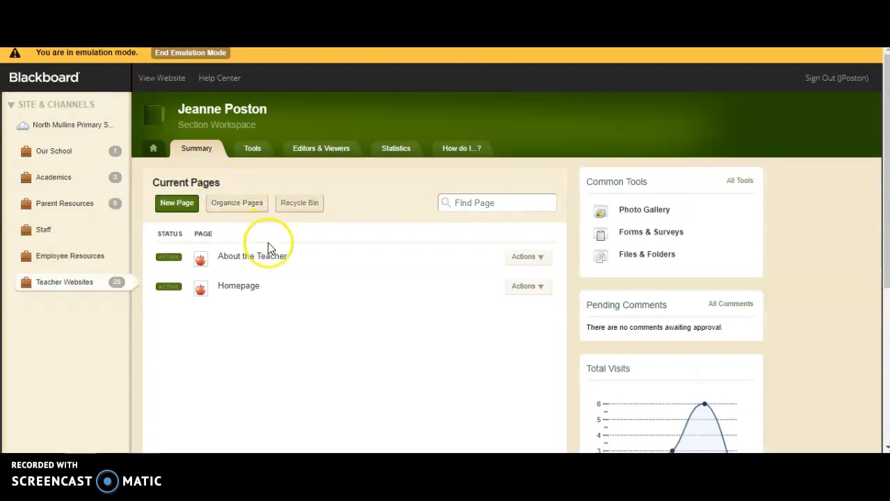
{"action": "left_click", "coordinate": [277, 257]}
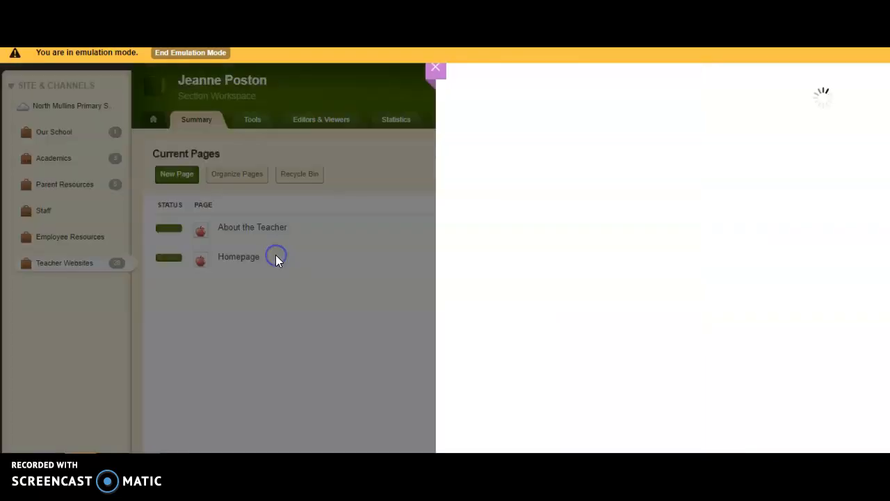
{"action": "left_click", "coordinate": [372, 179]}
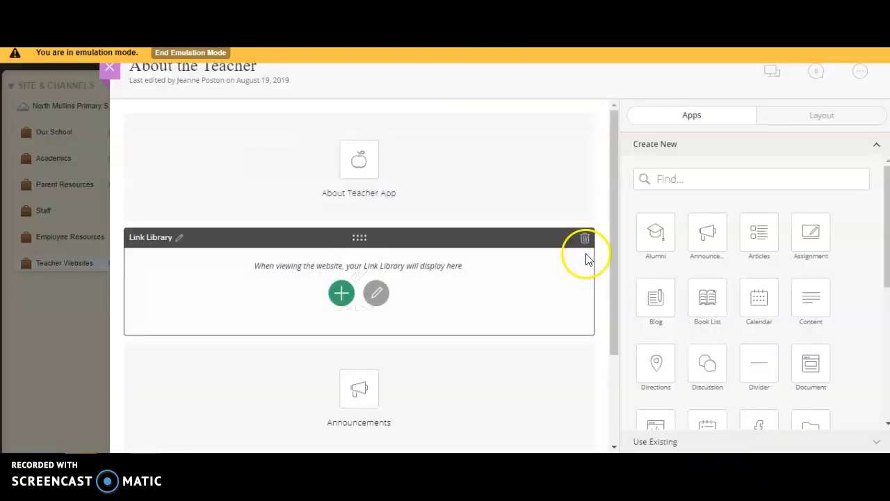
Preview the About the Teacher page in the desktop layout, then close the preview
{"action": "mouse_move", "coordinate": [614, 186]}
{"action": "left_mouse_down"}
{"action": "mouse_move", "coordinate": [613, 278]}
{"action": "mouse_move", "coordinate": [621, 190]}
{"action": "left_mouse_up"}
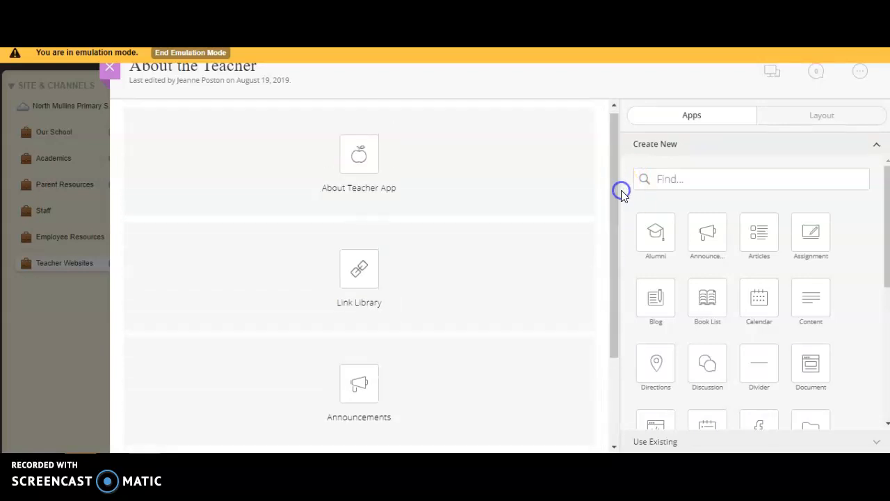
{"action": "left_click", "coordinate": [771, 73]}
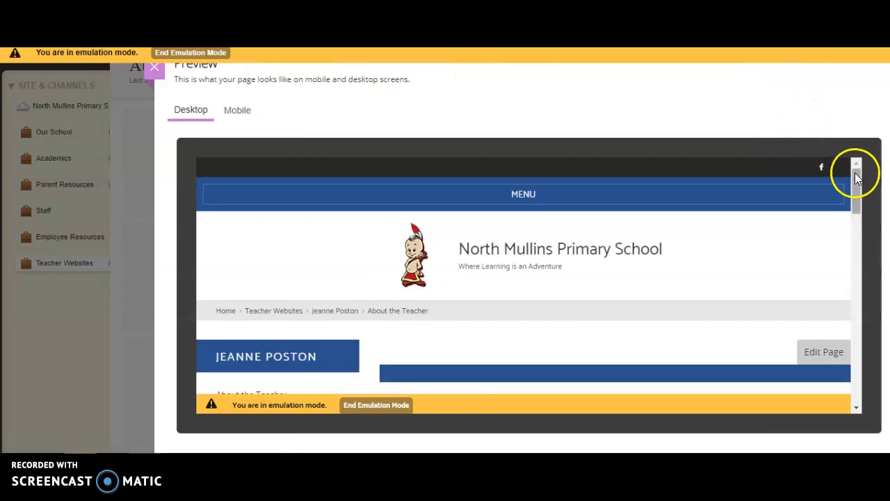
{"action": "left_click_drag", "start_coordinate": [856, 178], "coordinate": [878, 186]}
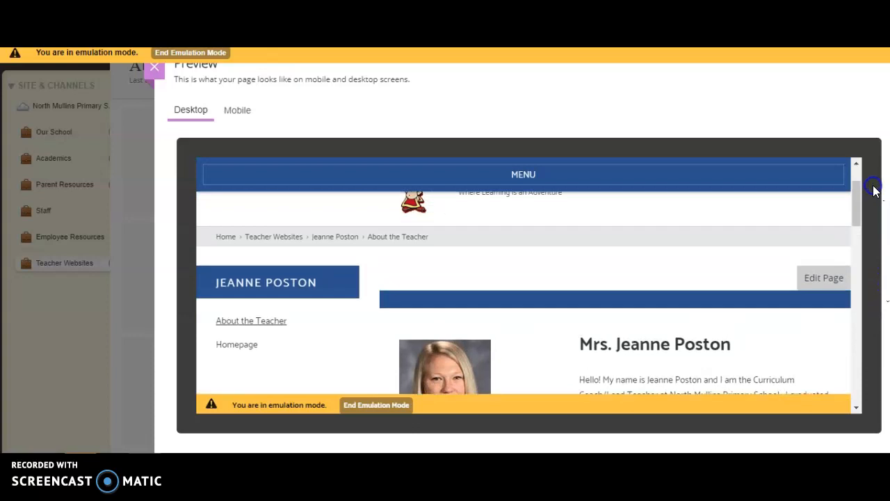
{"action": "left_click", "coordinate": [154, 67]}
Open the About Teacher App for editing and review its About Me and Details fields
{"action": "mouse_move", "coordinate": [332, 167]}
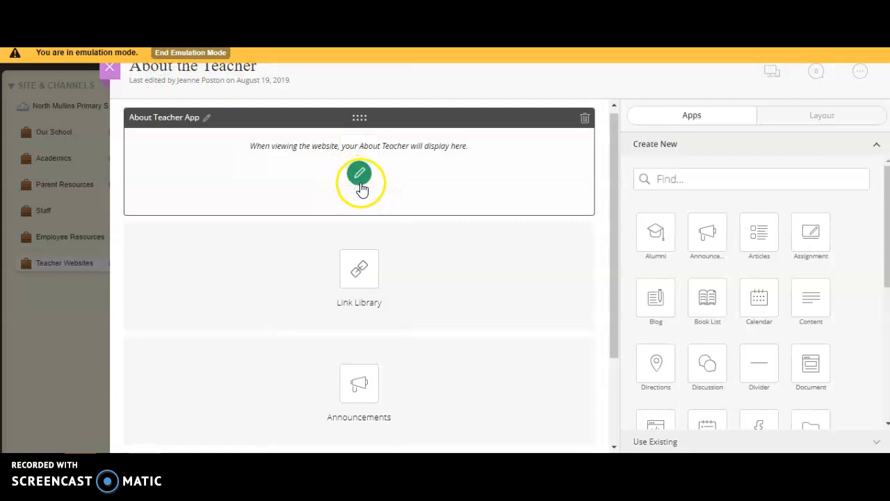
{"action": "left_click", "coordinate": [357, 175]}
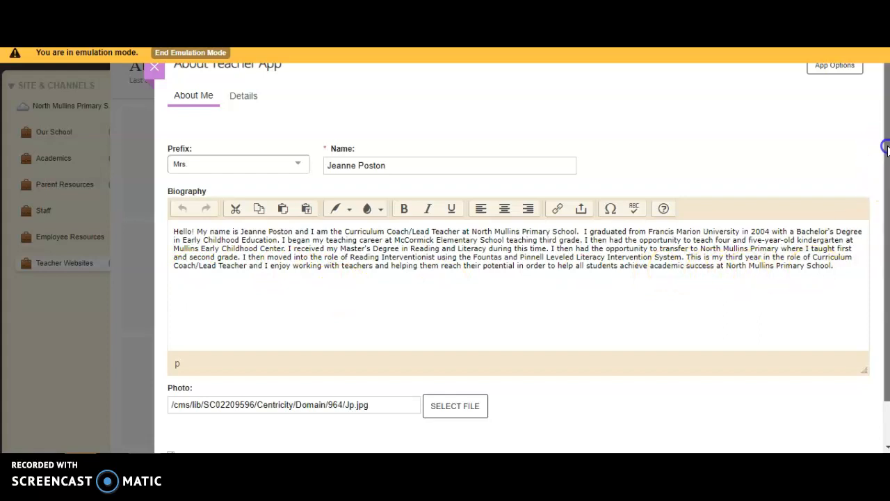
{"action": "scroll", "coordinate": [887, 149], "scroll_direction": "down", "scroll_amount": 2}
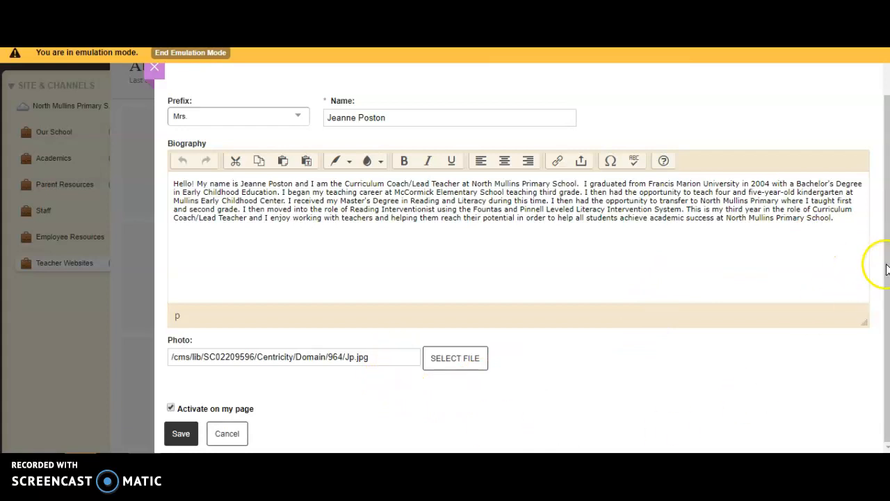
{"action": "left_click_drag", "start_coordinate": [884, 261], "coordinate": [883, 208]}
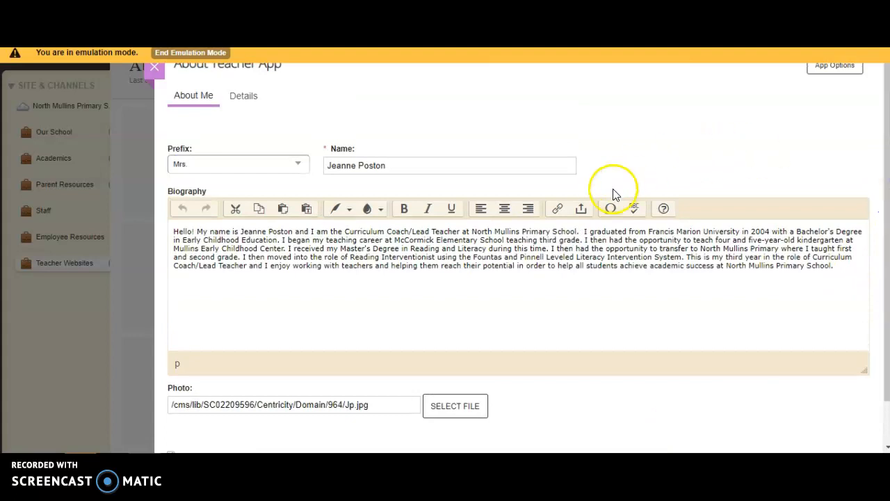
{"action": "left_click", "coordinate": [249, 97]}
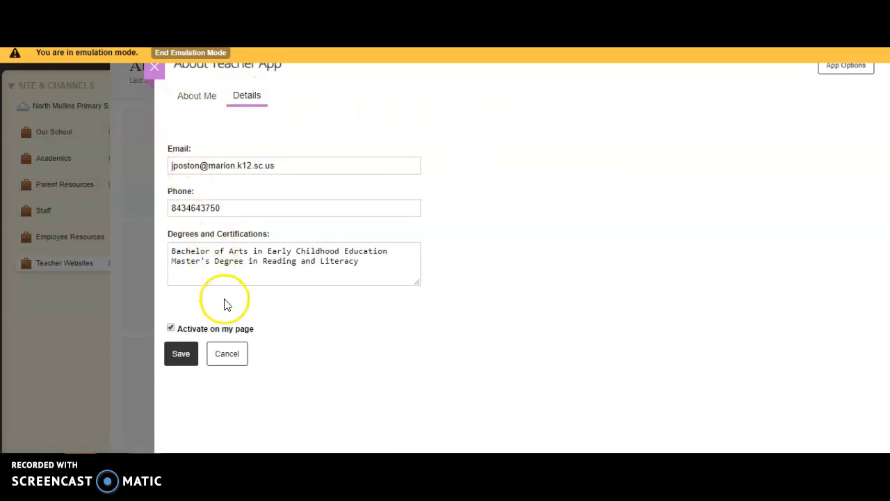
{"action": "left_click", "coordinate": [196, 97]}
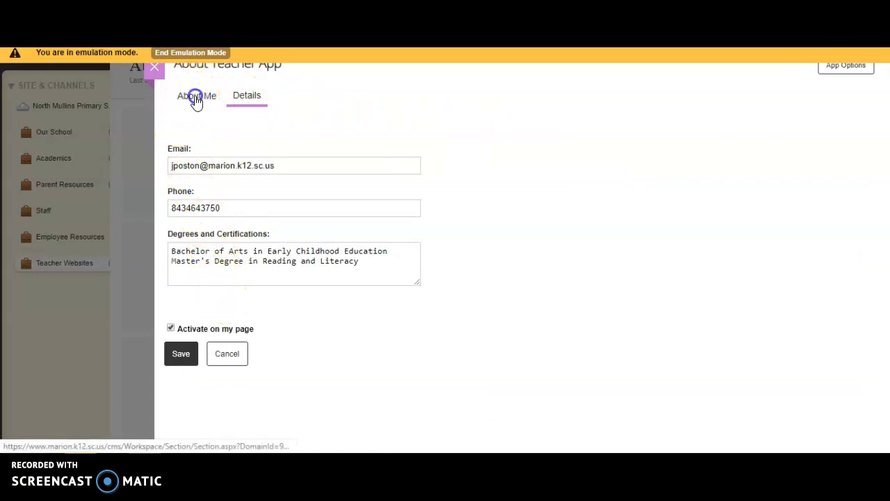
Rename the app as Teacher Biography, set its name to show on the page, save the options and close the app editor
{"action": "left_click", "coordinate": [835, 66]}
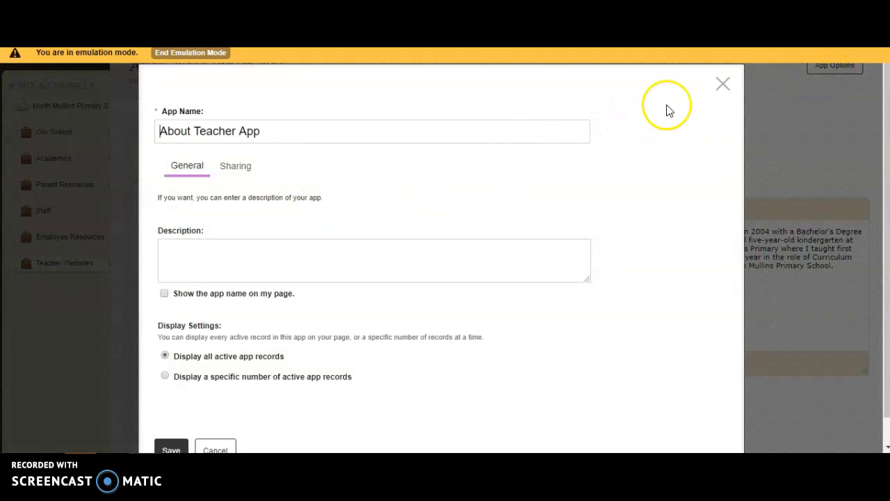
{"action": "left_click", "coordinate": [723, 87]}
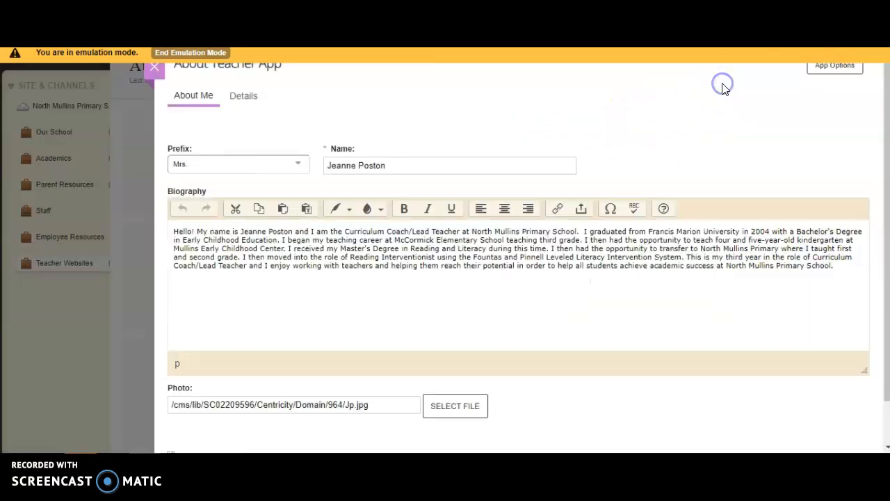
{"action": "left_click", "coordinate": [838, 68]}
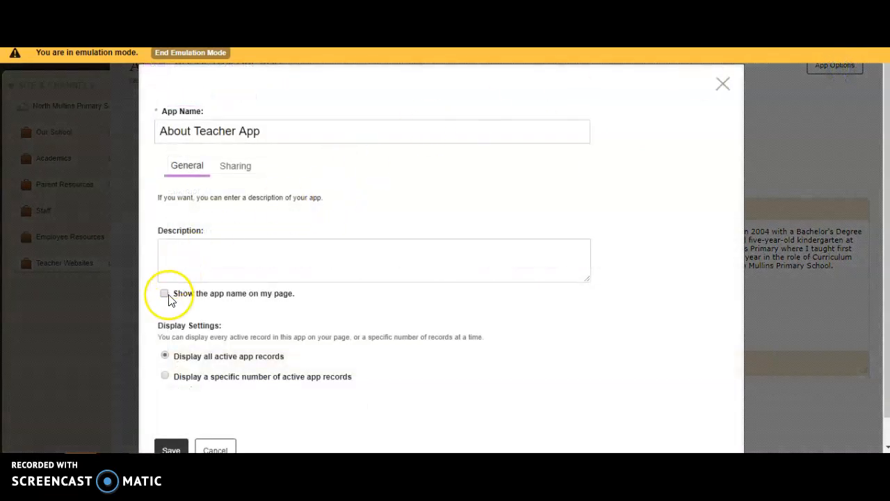
{"action": "left_click", "coordinate": [165, 295]}
{"action": "left_click", "coordinate": [274, 130]}
{"action": "left_click_drag", "start_coordinate": [274, 131], "coordinate": [160, 113]}
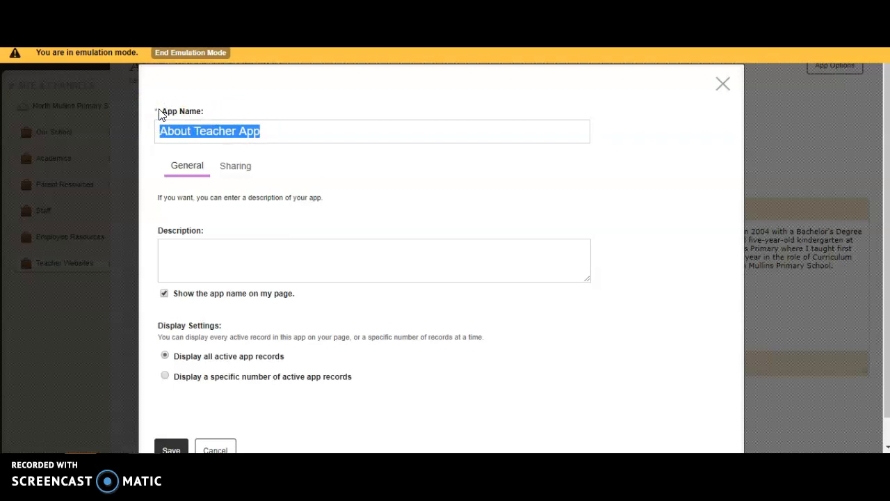
{"action": "type", "text": "Te"}
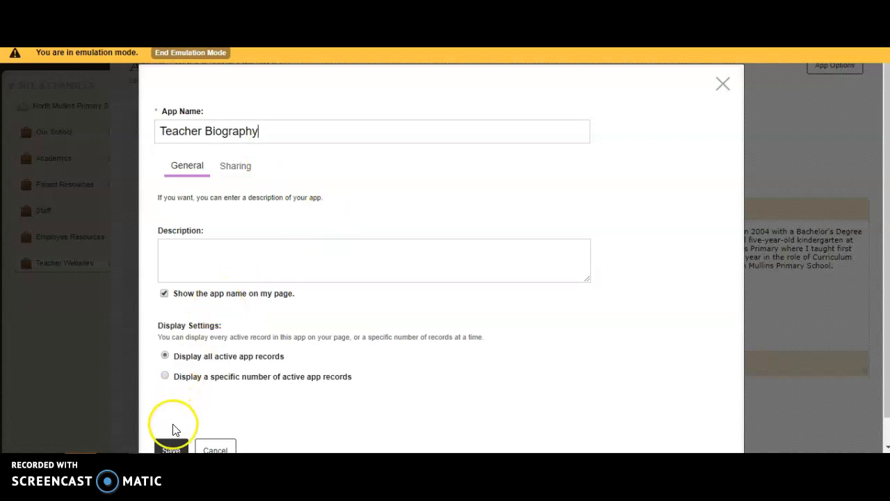
{"action": "left_click", "coordinate": [174, 447]}
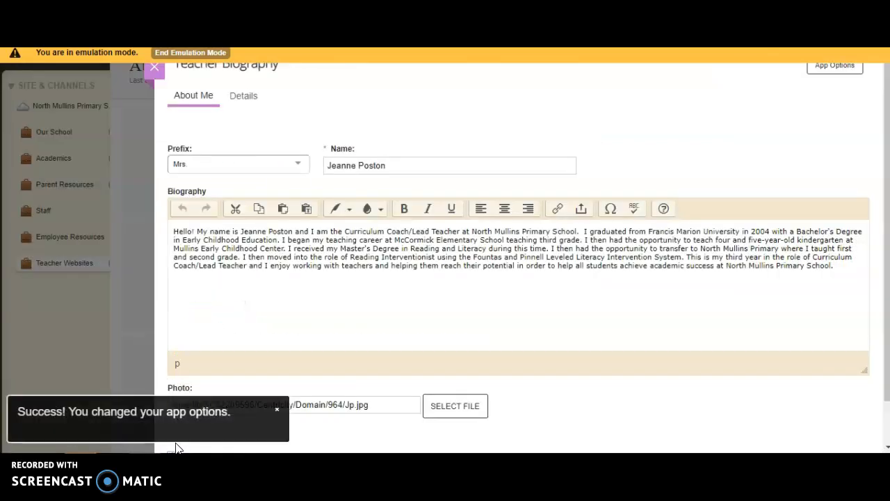
{"action": "left_click", "coordinate": [155, 68]}
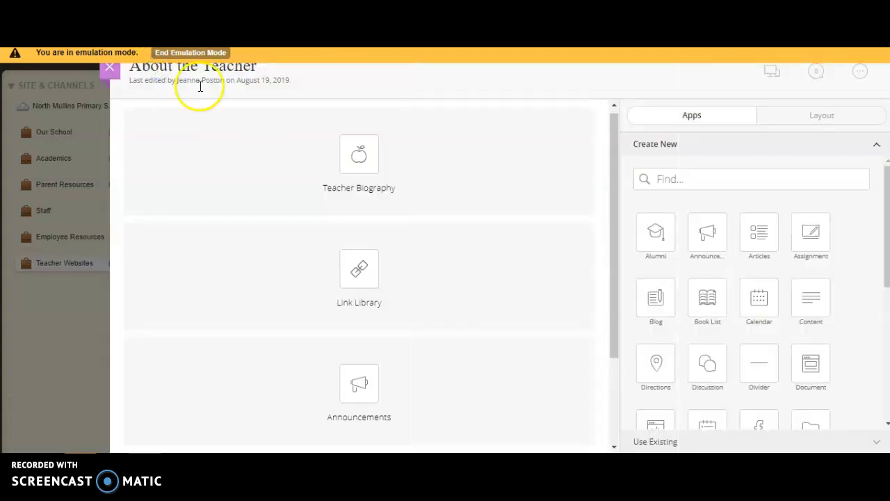
Preview the page to check the Teacher Biography heading, and go to the teacher's Homepage within the preview
{"action": "left_click", "coordinate": [773, 73]}
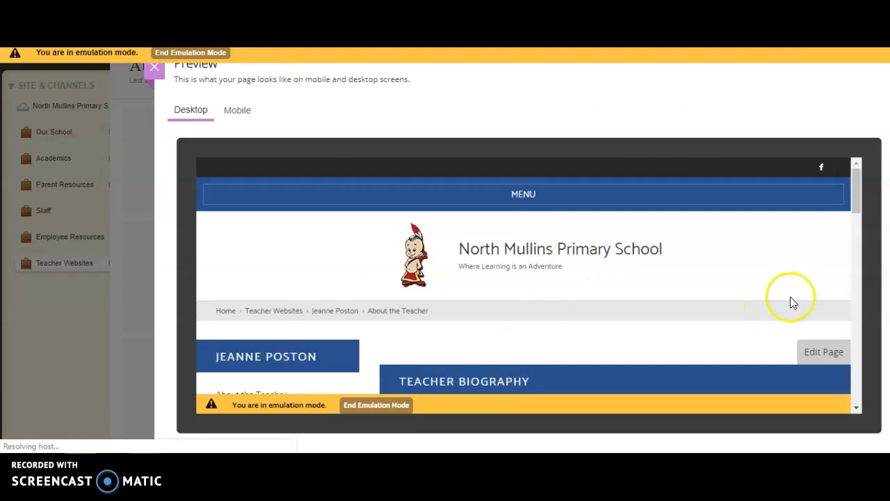
{"action": "left_click", "coordinate": [859, 203]}
{"action": "left_click_drag", "start_coordinate": [860, 203], "coordinate": [878, 223]}
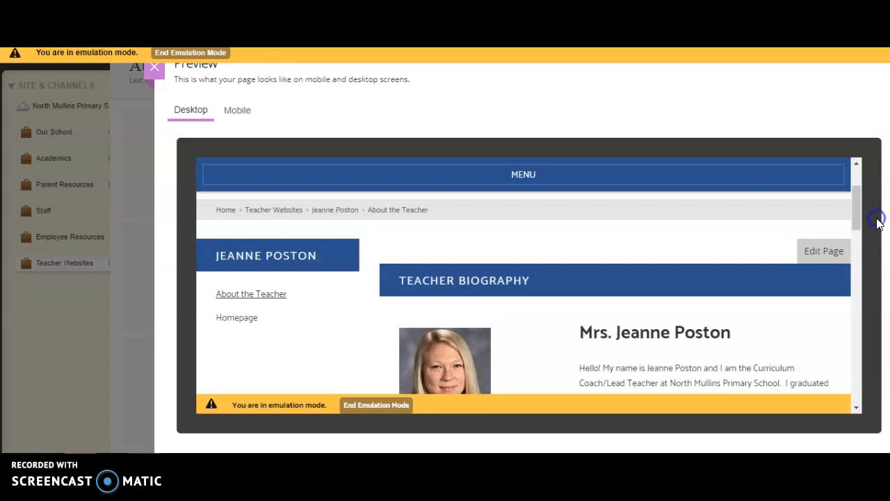
{"action": "left_click", "coordinate": [236, 319]}
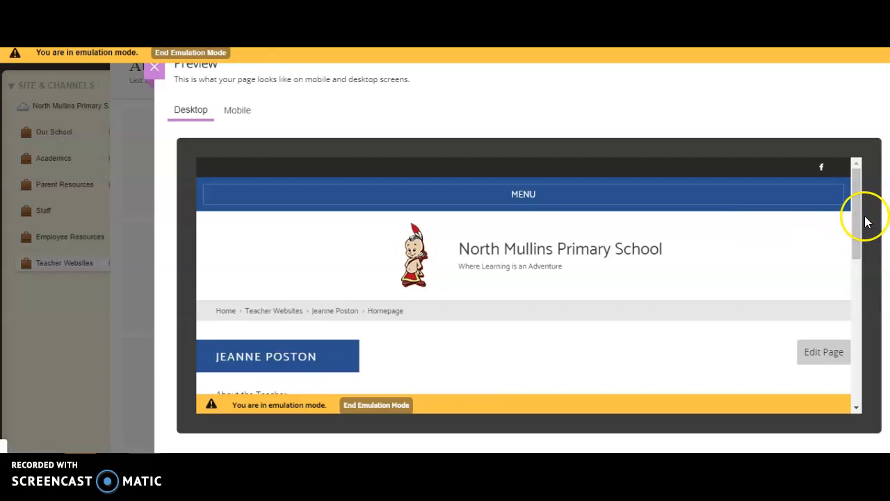
Open the teacher's Homepage in the page editor from the preview and look through the apps that can be added
{"action": "left_click_drag", "start_coordinate": [858, 212], "coordinate": [858, 262]}
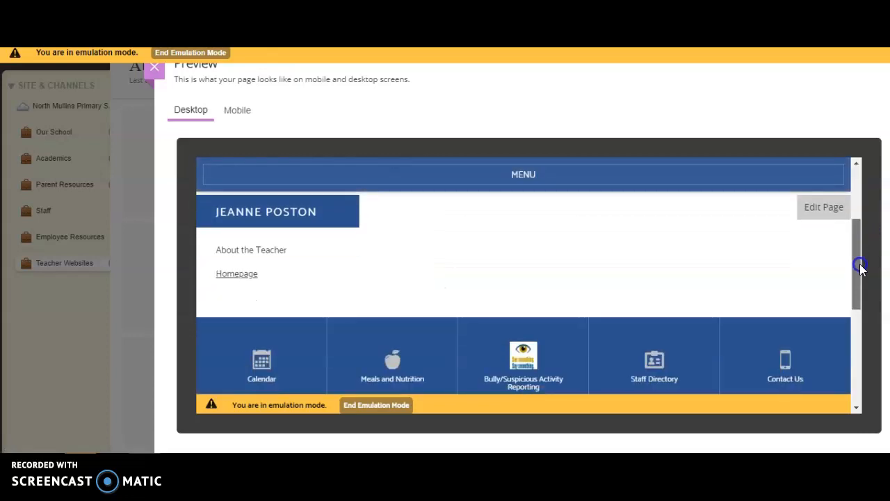
{"action": "left_click", "coordinate": [834, 207]}
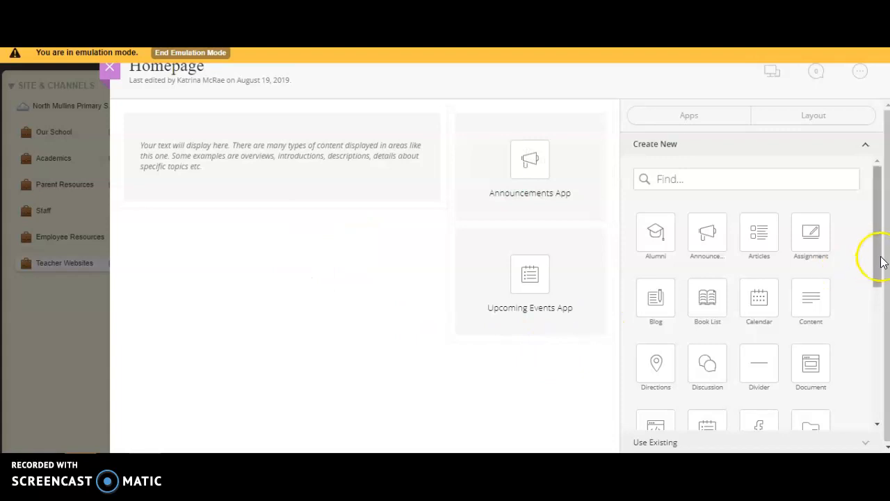
{"action": "left_click_drag", "start_coordinate": [876, 259], "coordinate": [884, 287]}
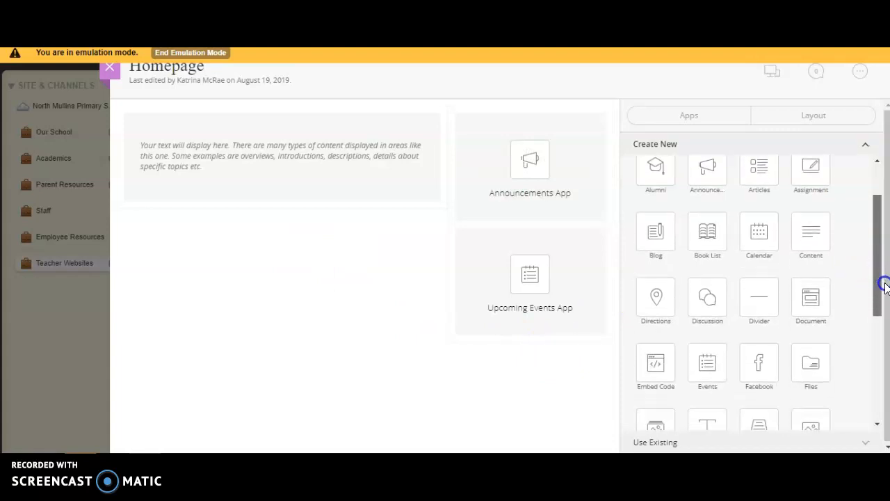
{"action": "left_click_drag", "start_coordinate": [884, 287], "coordinate": [888, 346]}
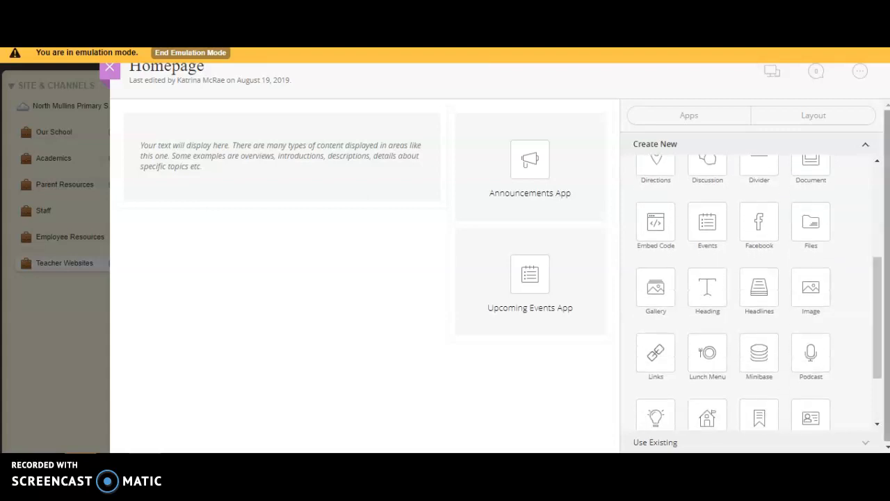
{"action": "left_click_drag", "start_coordinate": [654, 361], "coordinate": [238, 201]}
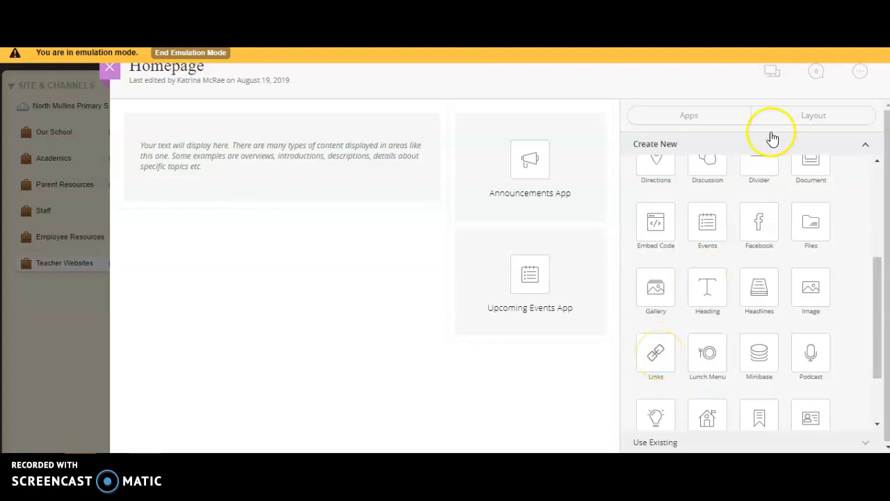
Change the Homepage layout to one with a full-width row above three columns
{"action": "left_click", "coordinate": [785, 116]}
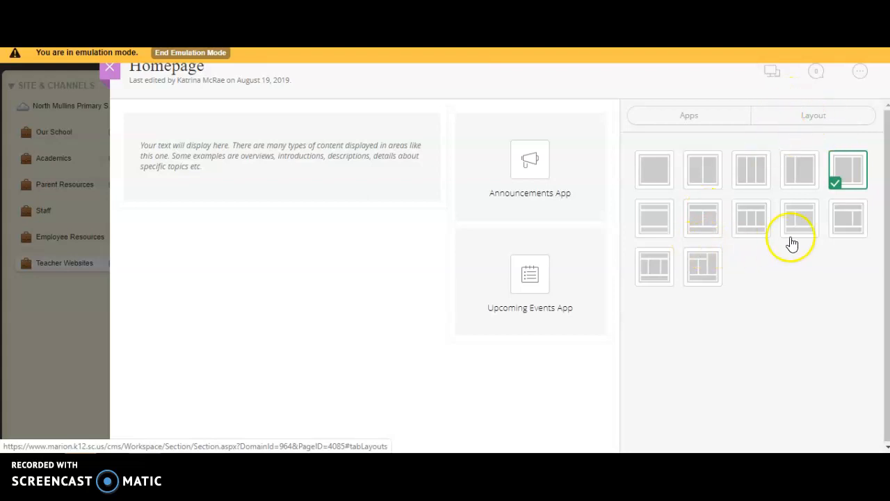
{"action": "left_click", "coordinate": [755, 233]}
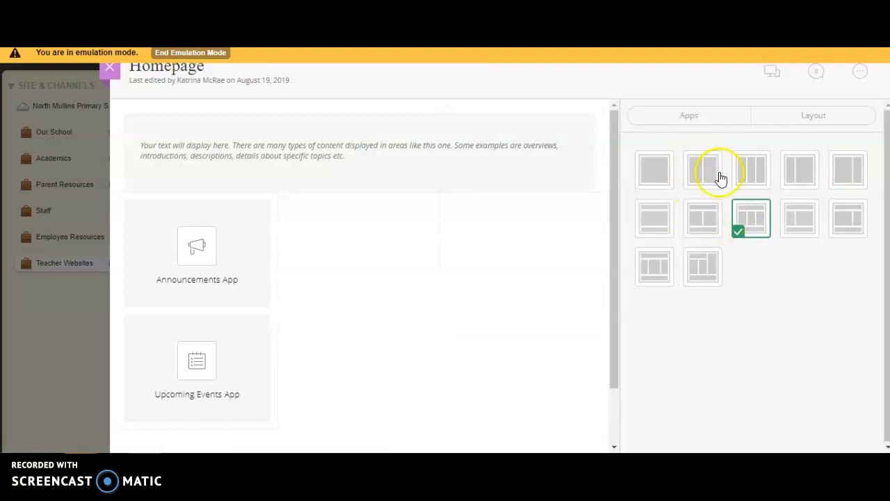
Add a Links app to the middle column of the Homepage and name it Reading Links
{"action": "left_click", "coordinate": [701, 117]}
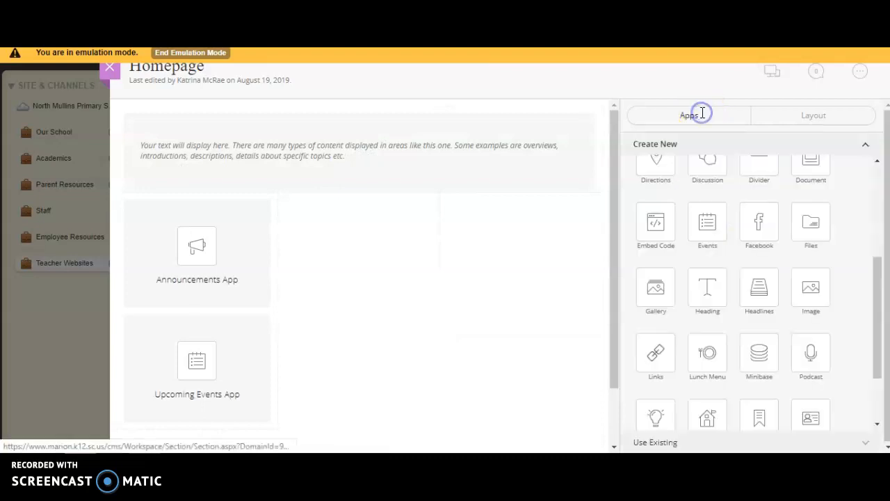
{"action": "left_click_drag", "start_coordinate": [656, 355], "coordinate": [380, 246]}
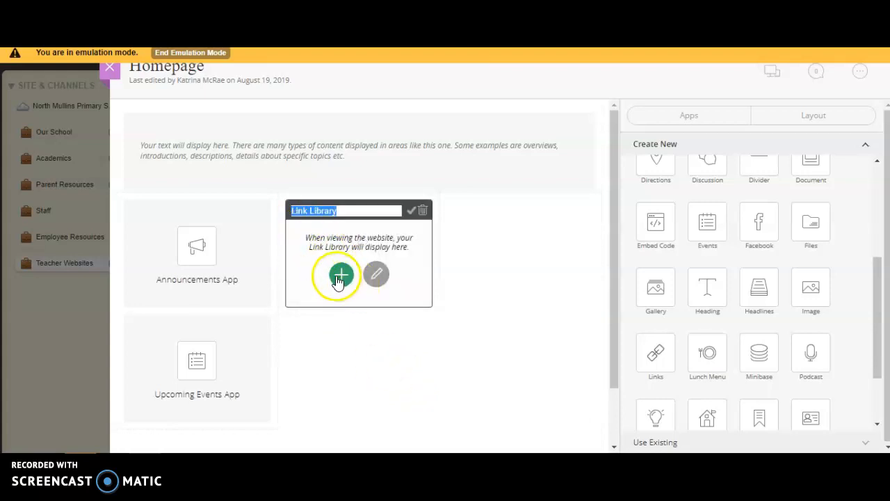
{"action": "mouse_move", "coordinate": [341, 212]}
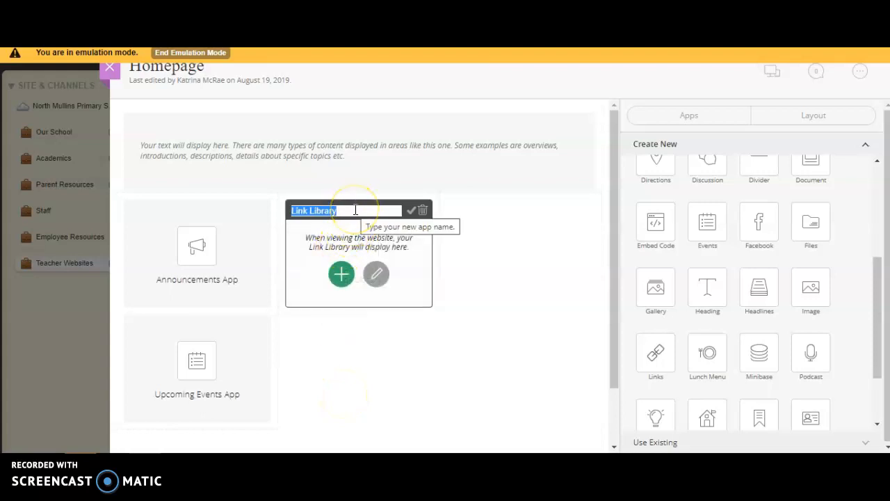
{"action": "key", "text": "BackSpace"}
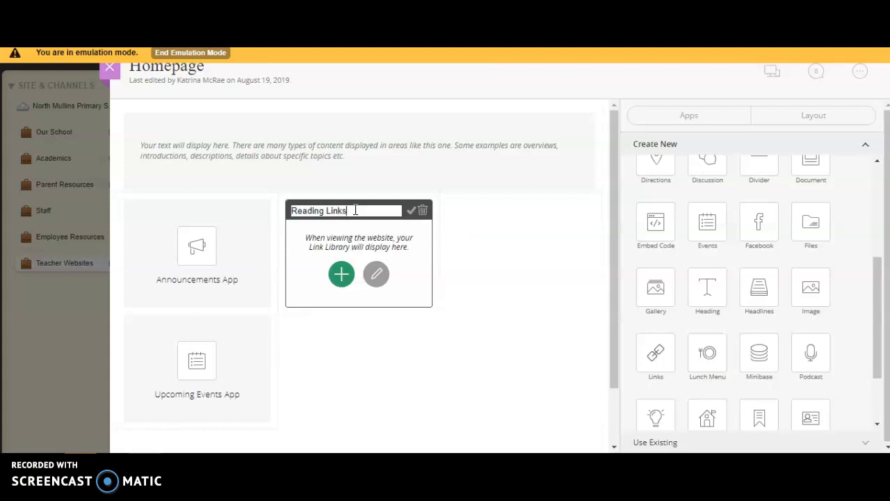
{"action": "left_click", "coordinate": [377, 273]}
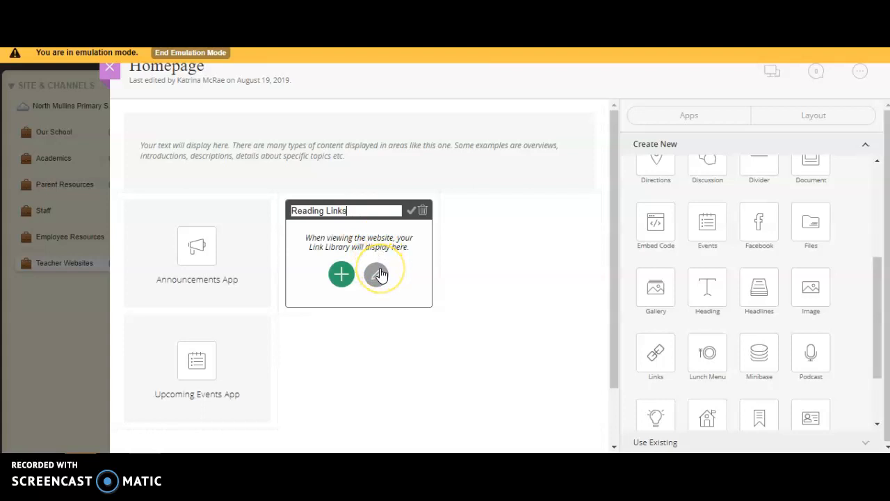
{"action": "left_click", "coordinate": [412, 209]}
Create a Star Fall link in Reading Links with the description "This link is directly related to helping students with reading and math skills."
{"action": "left_click", "coordinate": [367, 275]}
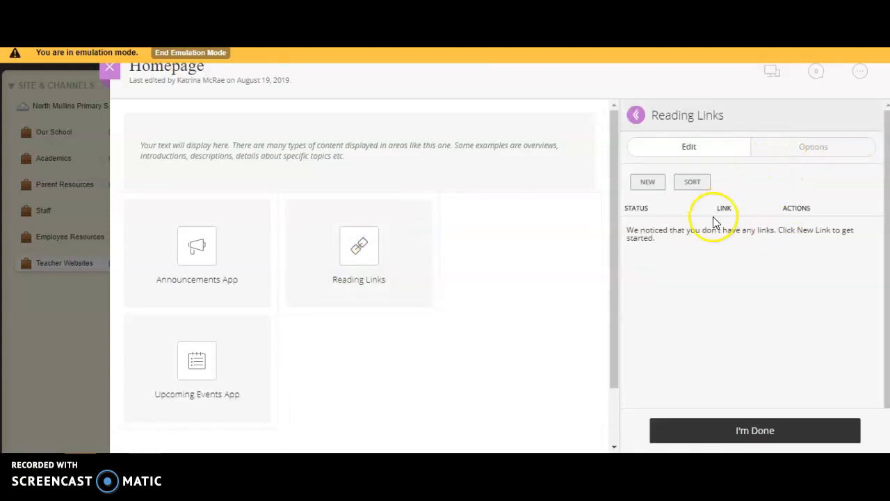
{"action": "left_click", "coordinate": [647, 182]}
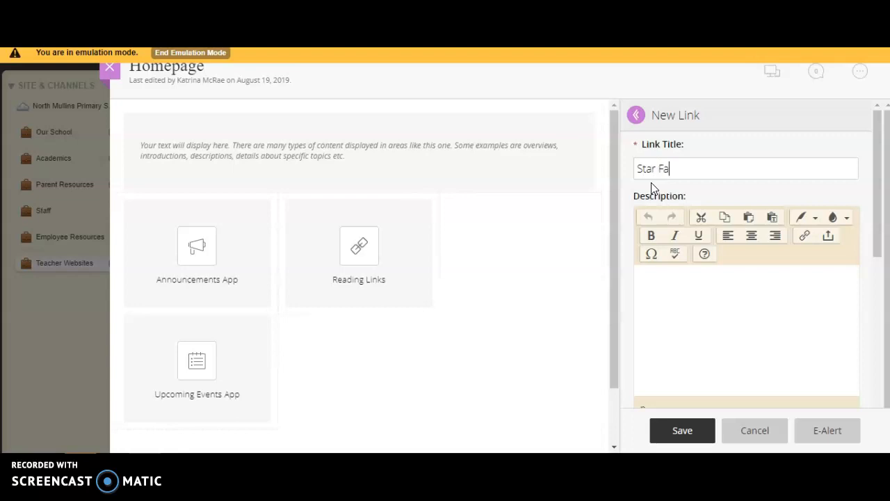
{"action": "left_click", "coordinate": [671, 298]}
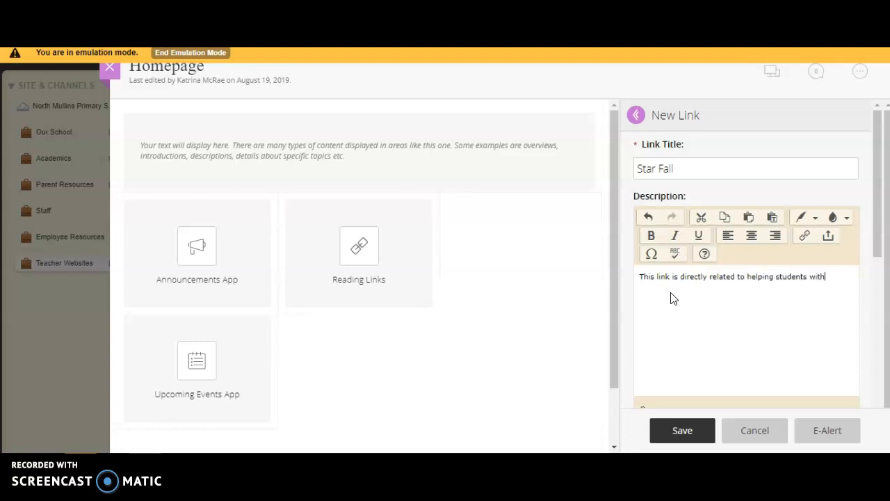
{"action": "type", "text": "ading and math skills."}
{"action": "left_click_drag", "start_coordinate": [874, 240], "coordinate": [880, 353]}
{"action": "left_click", "coordinate": [664, 209]}
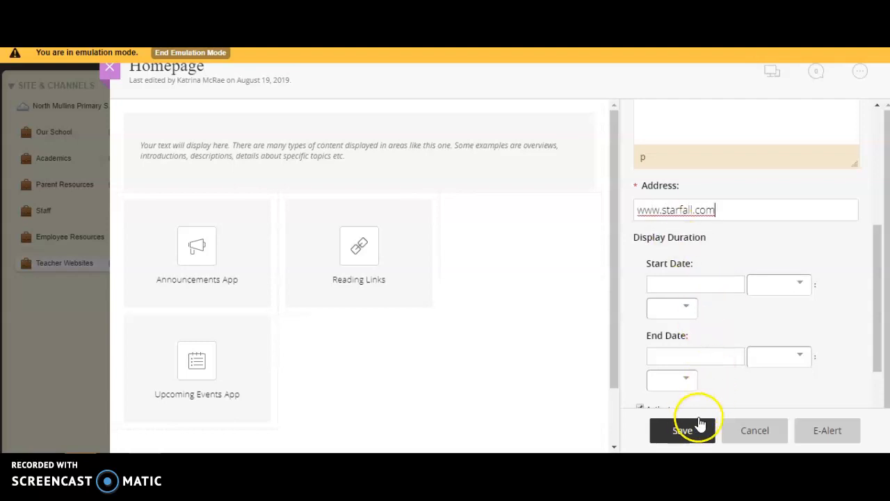
{"action": "left_click_drag", "start_coordinate": [874, 324], "coordinate": [872, 156]}
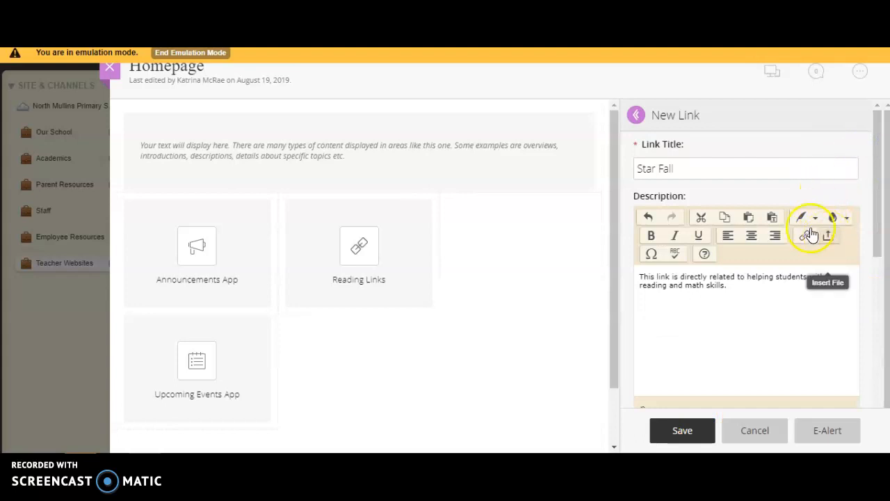
{"action": "left_click", "coordinate": [690, 424]}
{"action": "left_click", "coordinate": [685, 433]}
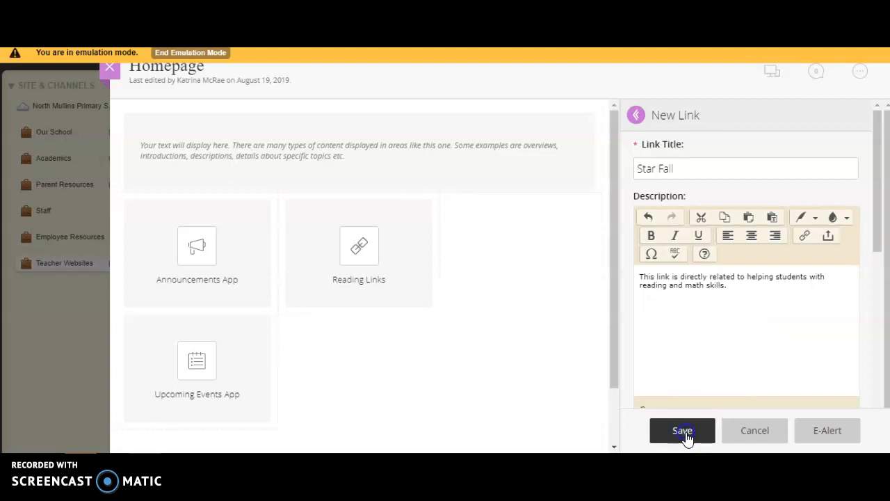
{"action": "left_click", "coordinate": [685, 433]}
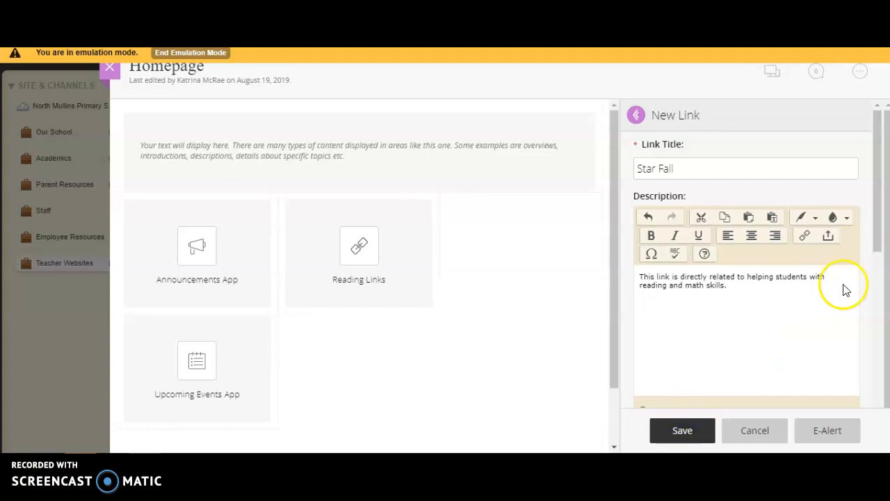
{"action": "left_click_drag", "start_coordinate": [880, 226], "coordinate": [868, 314]}
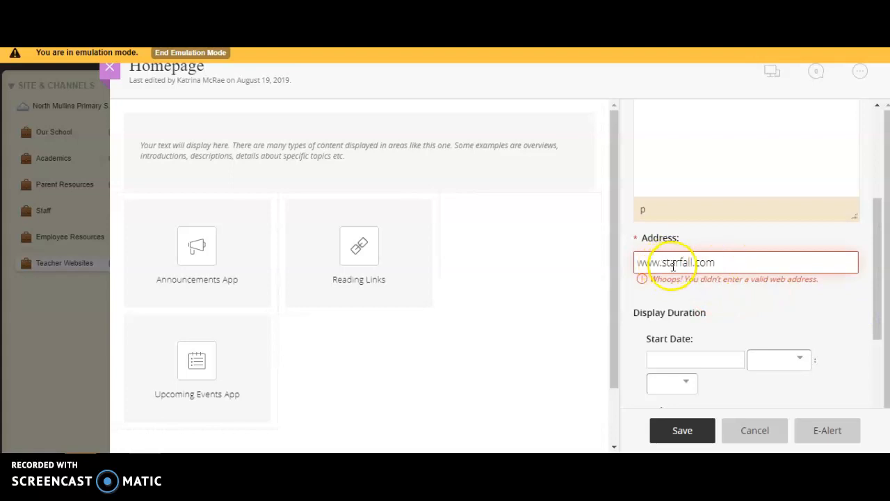
{"action": "left_click", "coordinate": [721, 261]}
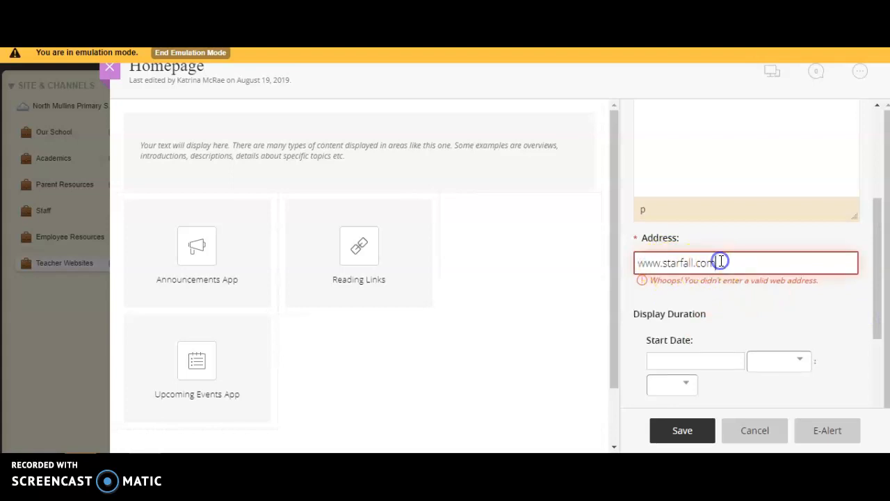
{"action": "key", "text": "BackSpace"}
{"action": "key", "text": "BackSpace"}
{"action": "key", "text": "BackSpace"}
{"action": "key", "text": "BackSpace"}
{"action": "key", "text": "BackSpace"}
{"action": "key", "text": "BackSpace"}
{"action": "key", "text": "BackSpace"}
{"action": "key", "text": "BackSpace"}
{"action": "key", "text": "BackSpace"}
{"action": "key", "text": "BackSpace"}
{"action": "key", "text": "BackSpace"}
{"action": "key", "text": "BackSpace"}
{"action": "key", "text": "BackSpace"}
{"action": "key", "text": "BackSpace"}
{"action": "key", "text": "BackSpace"}
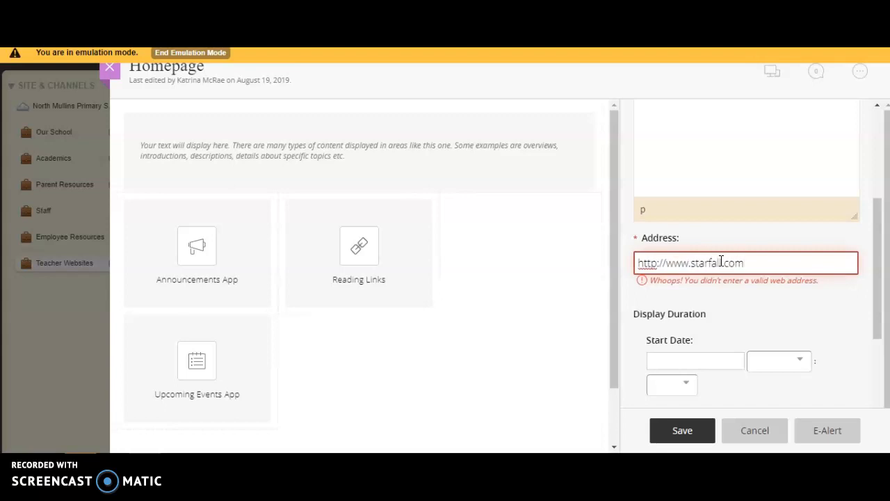
{"action": "left_click", "coordinate": [685, 430]}
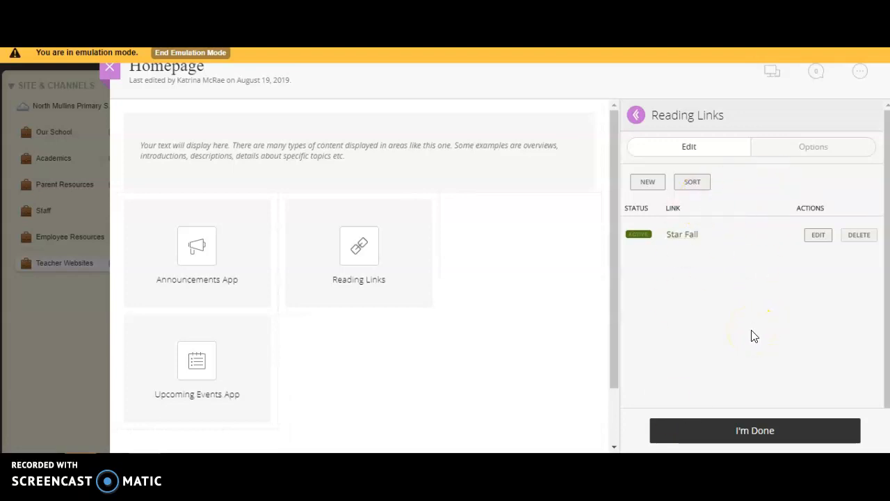
Set the Reading Links app to show its name on the page and save the options
{"action": "left_click", "coordinate": [833, 152]}
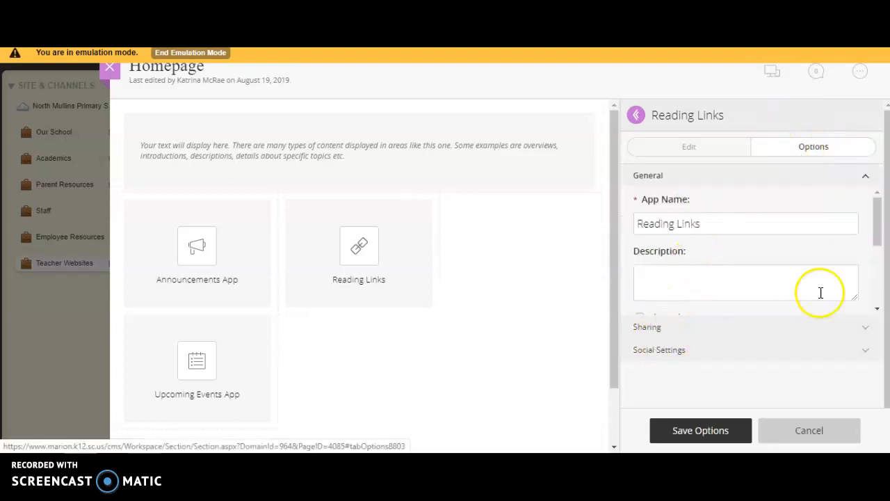
{"action": "left_click_drag", "start_coordinate": [878, 233], "coordinate": [876, 255]}
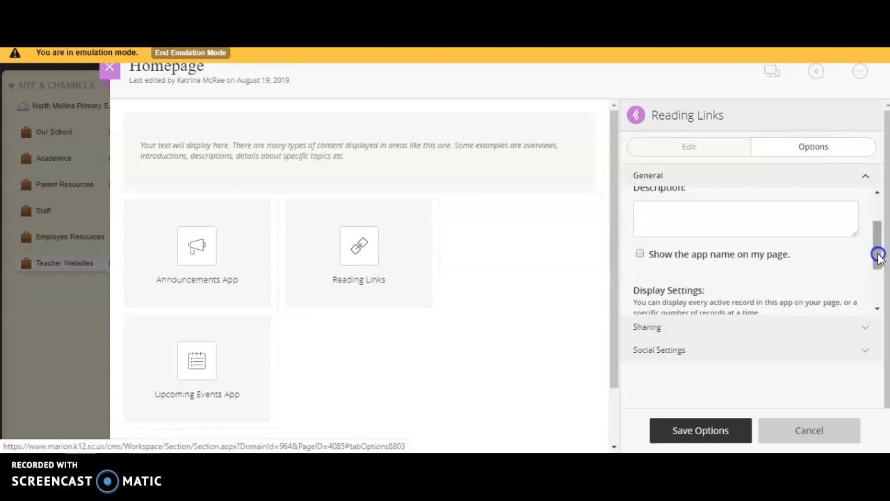
{"action": "left_click", "coordinate": [641, 254]}
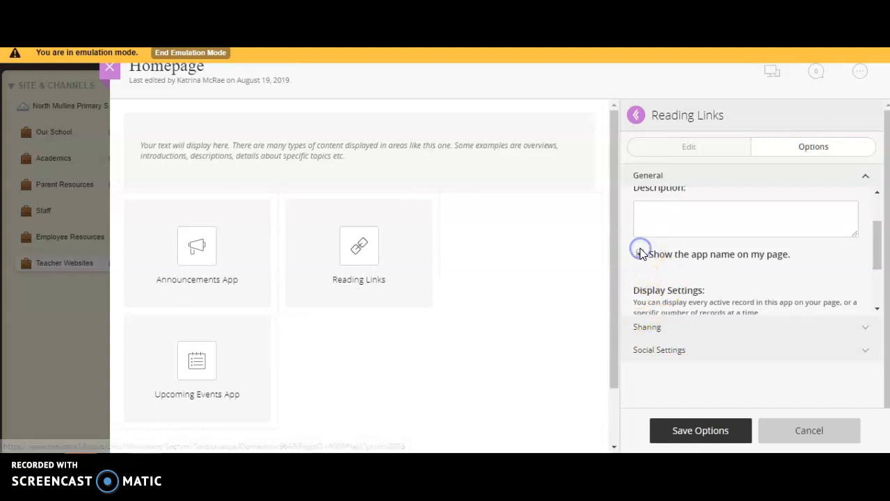
{"action": "left_click", "coordinate": [691, 429]}
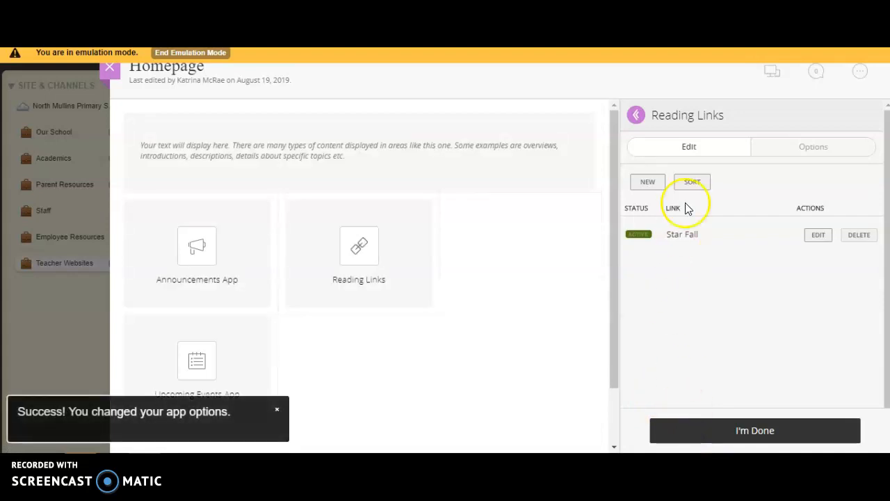
Preview the Homepage in the desktop layout to check the Reading Links section, and return to editing the page
{"action": "left_click", "coordinate": [771, 71]}
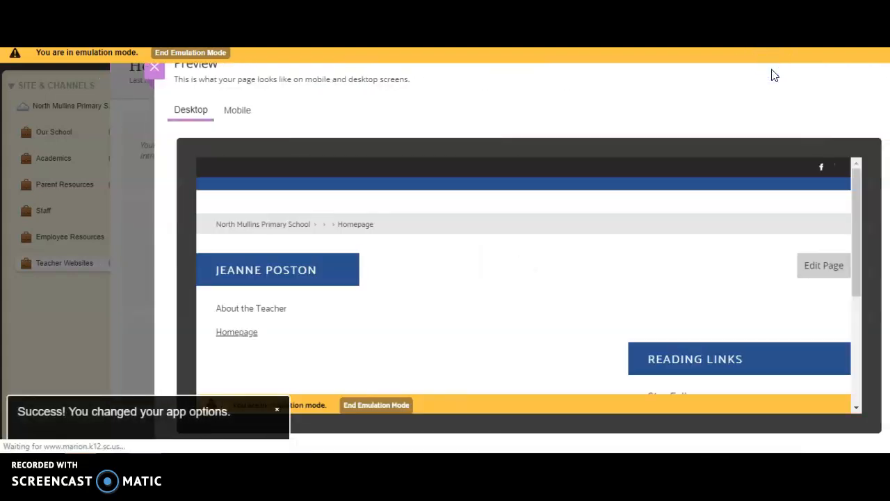
{"action": "left_click_drag", "start_coordinate": [860, 183], "coordinate": [876, 219]}
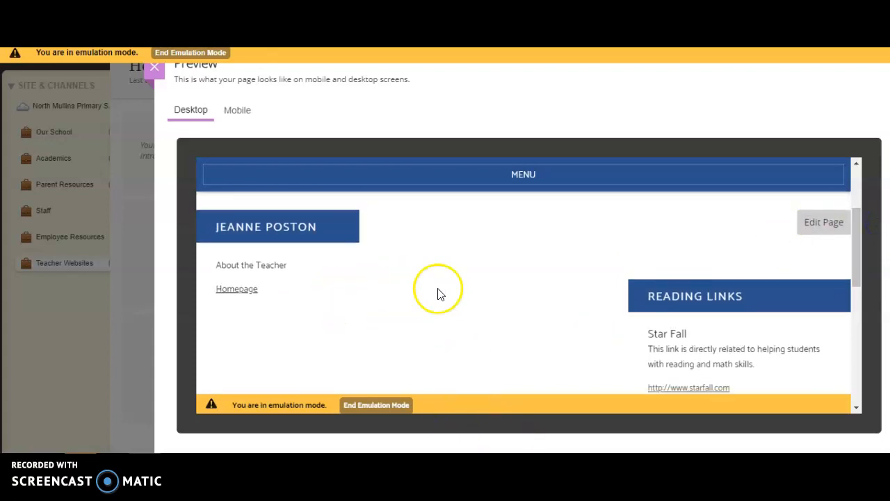
{"action": "left_click", "coordinate": [819, 227]}
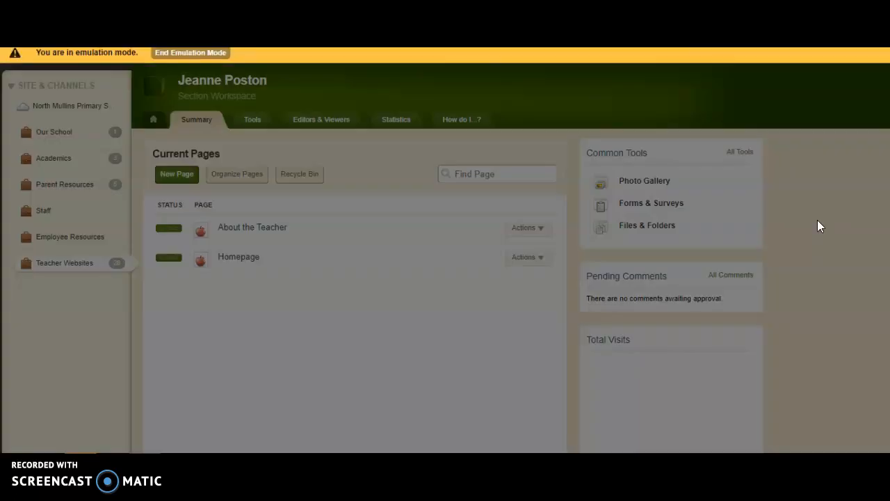
Remove the Reading Links app from the Homepage and confirm the removal
{"action": "left_click", "coordinate": [505, 282]}
{"action": "mouse_move", "coordinate": [422, 230]}
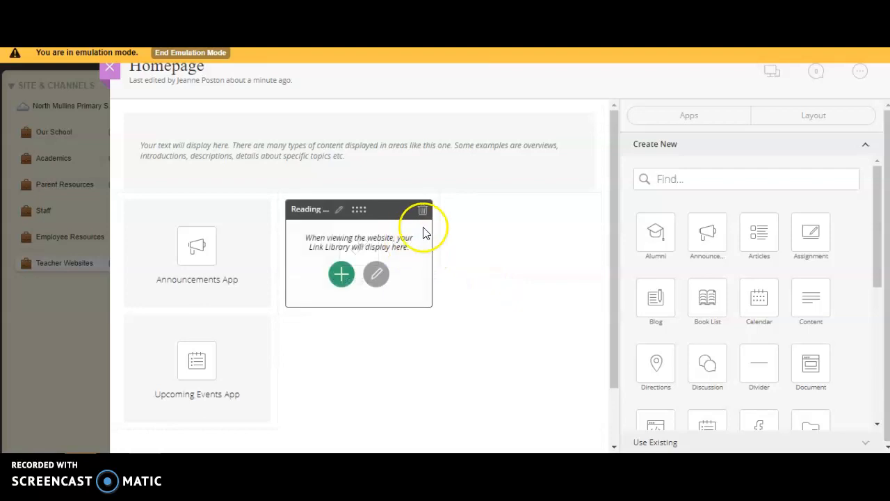
{"action": "left_click", "coordinate": [422, 207]}
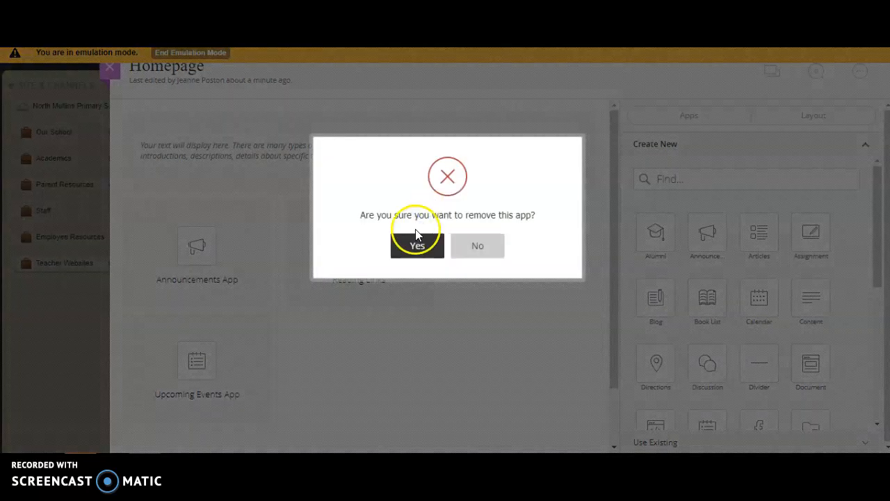
{"action": "left_click", "coordinate": [419, 247]}
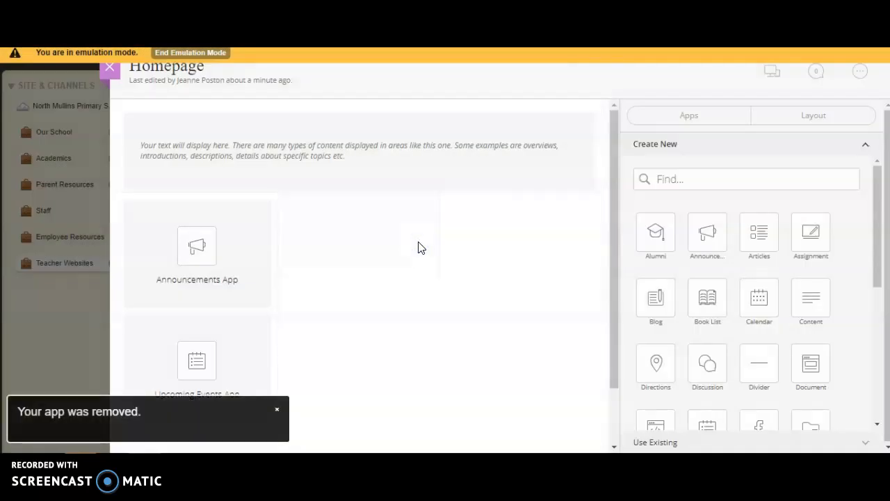
Close the page editor and reopen the Homepage for editing from the section's list of current pages
{"action": "left_click", "coordinate": [109, 71]}
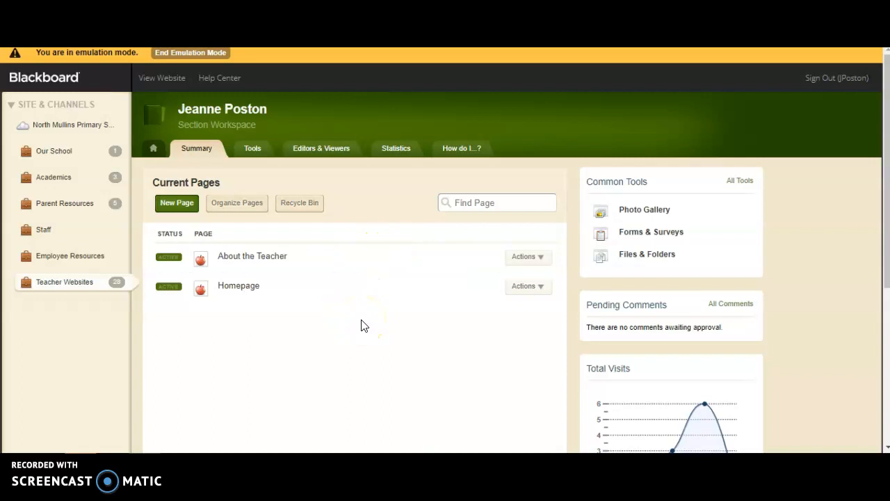
{"action": "left_click", "coordinate": [248, 286]}
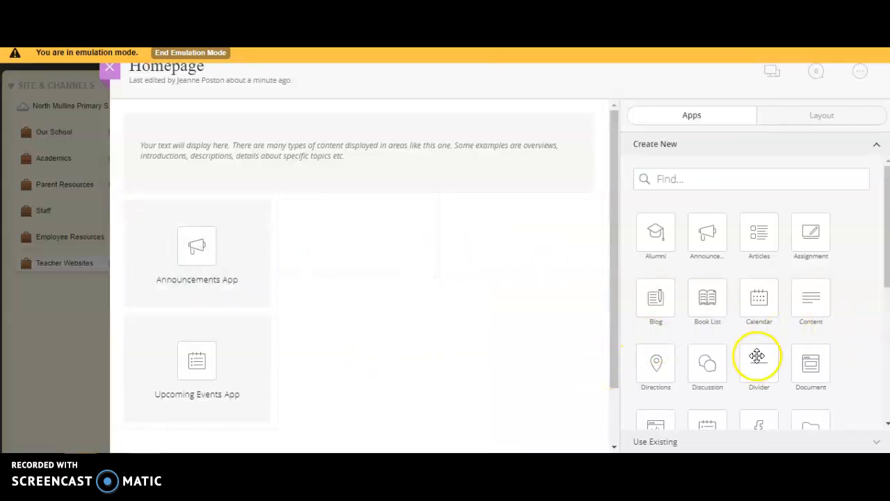
{"action": "left_click_drag", "start_coordinate": [887, 216], "coordinate": [883, 171]}
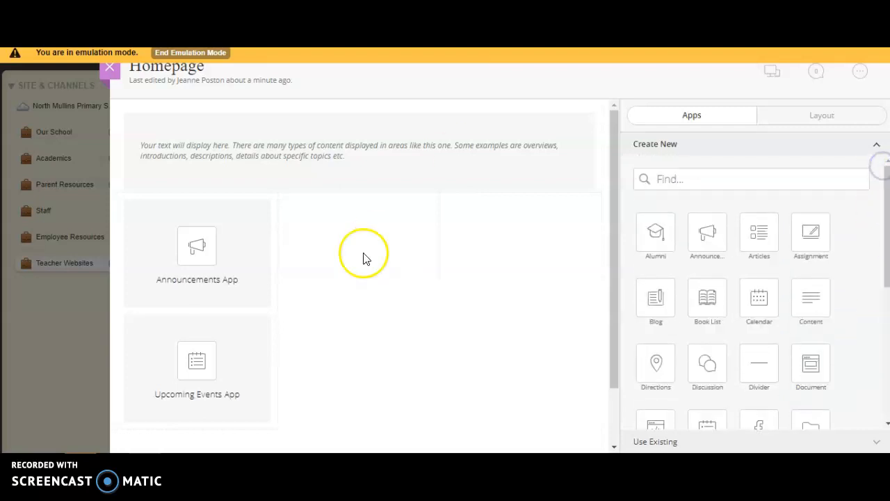